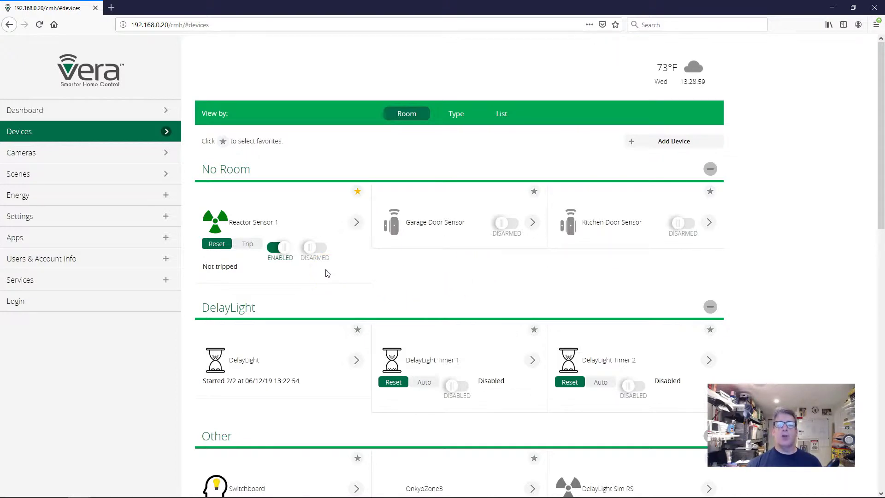
drag(326, 273, 413, 270)
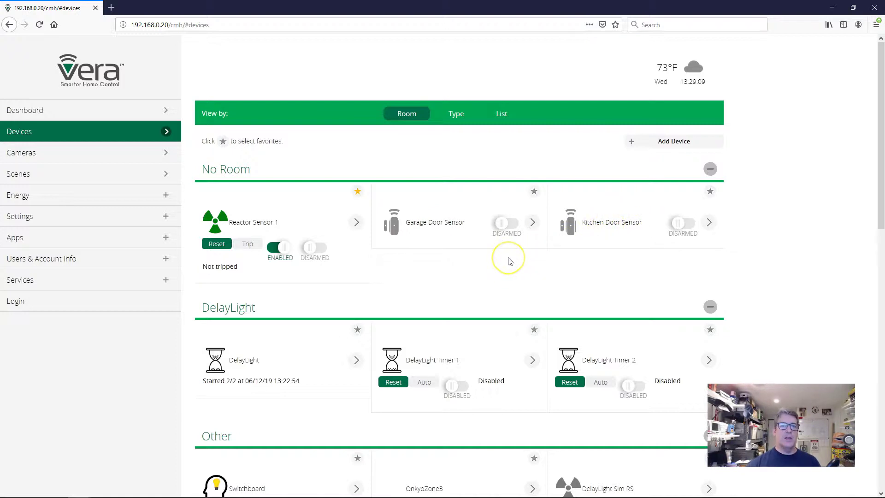
click(523, 262)
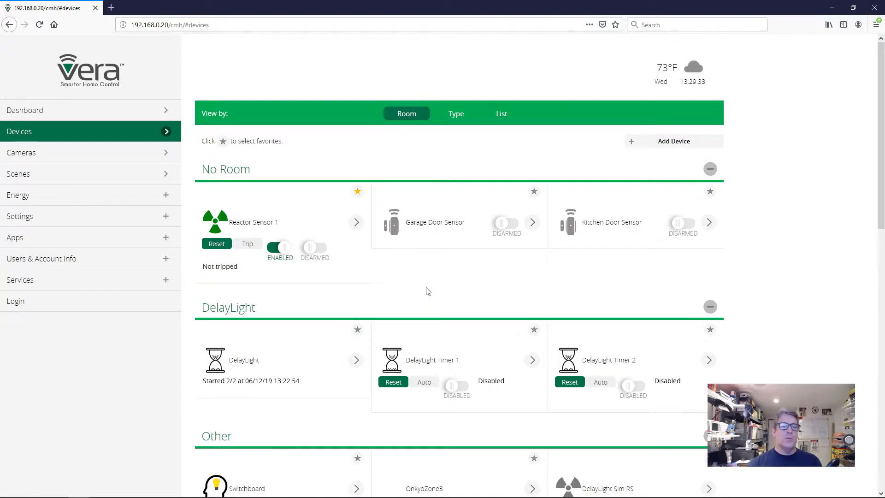
In Reactor Sensor 1, add a Device State condition for the Garage Door Sensor (#92) with Tripped equals 1.
click(352, 223)
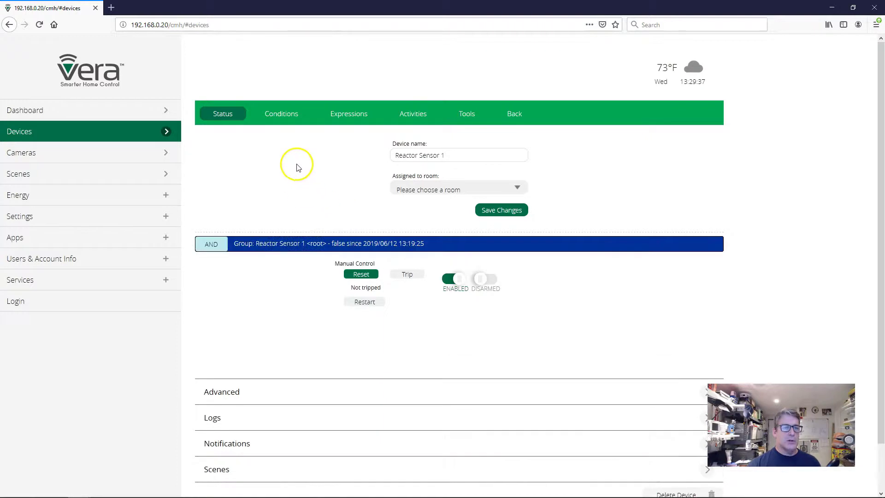
click(280, 115)
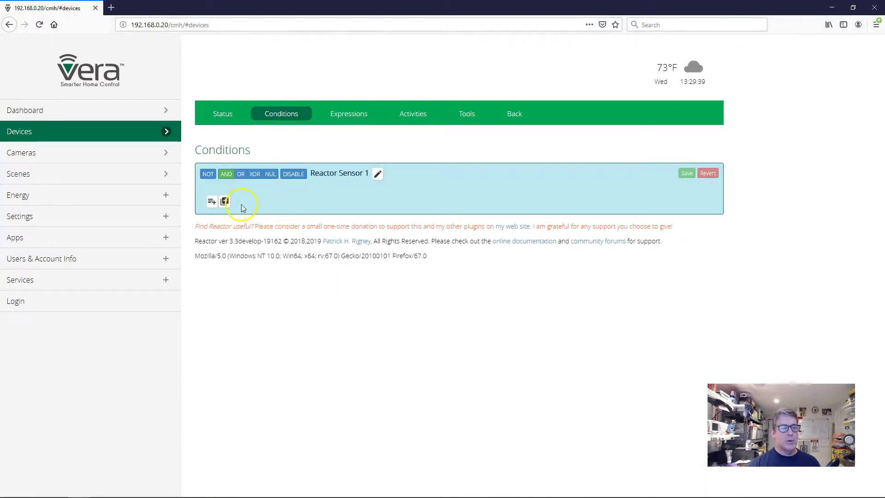
click(212, 201)
click(224, 195)
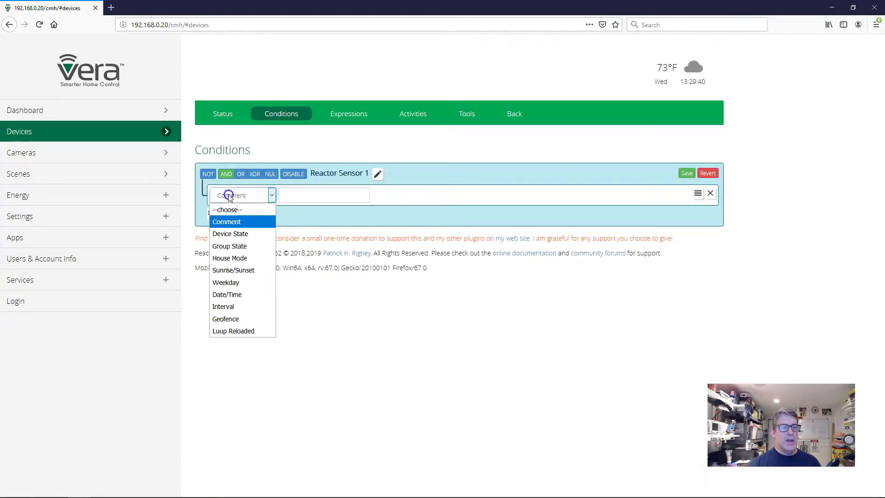
click(238, 234)
click(323, 196)
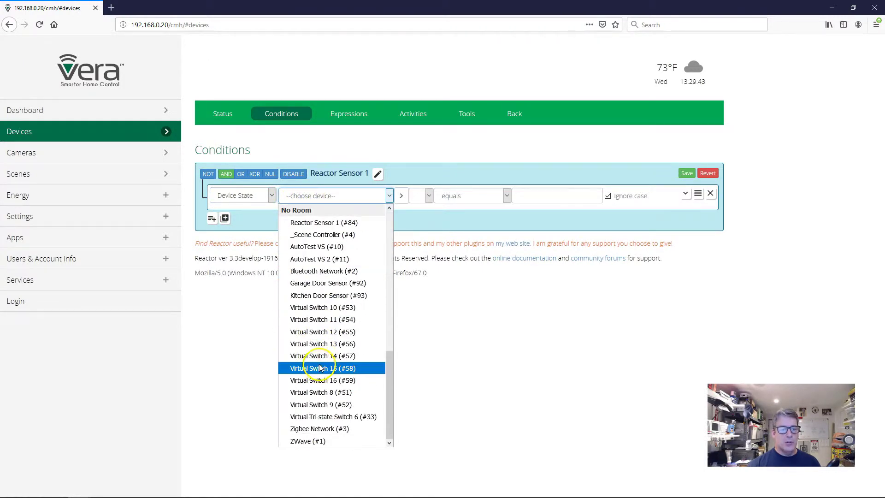
click(327, 282)
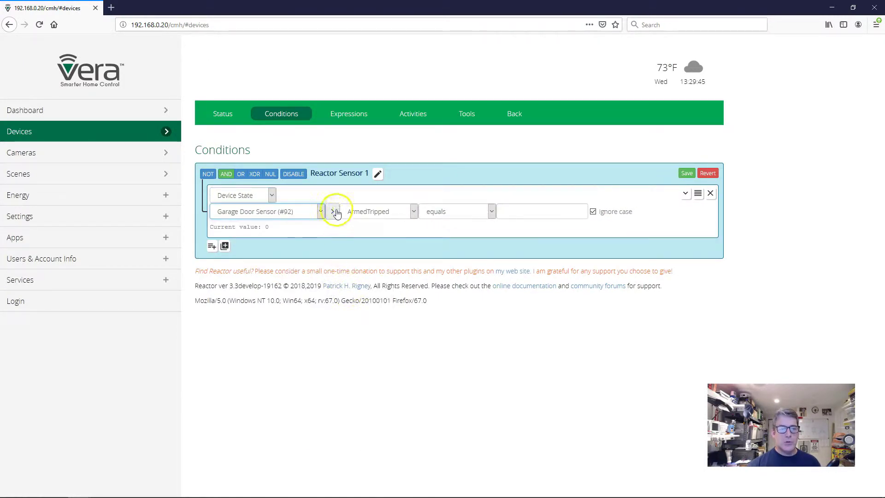
click(333, 211)
click(367, 249)
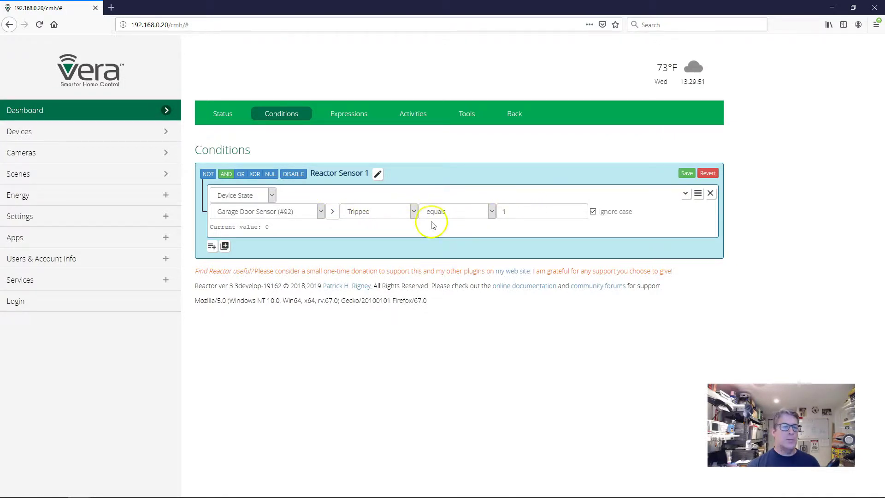
Add a second Device State condition for the Kitchen Door Sensor (#93) with Tripped equals 1, and save the conditions.
click(212, 246)
click(244, 250)
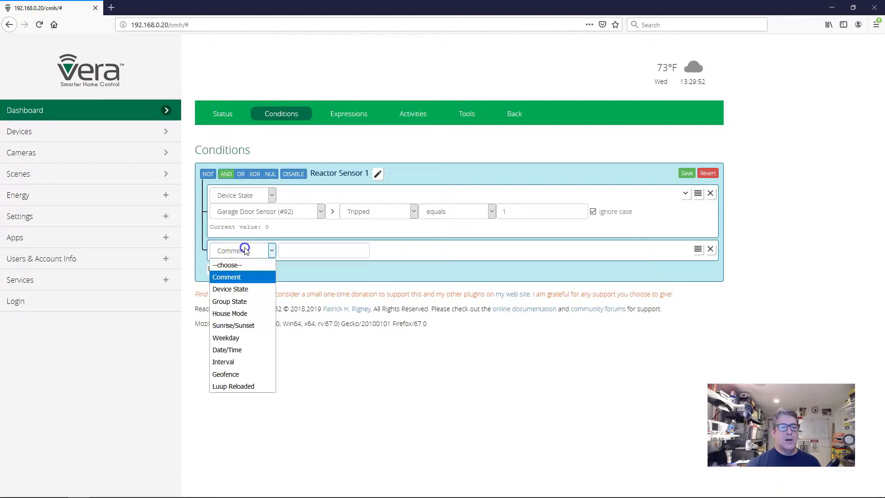
click(238, 289)
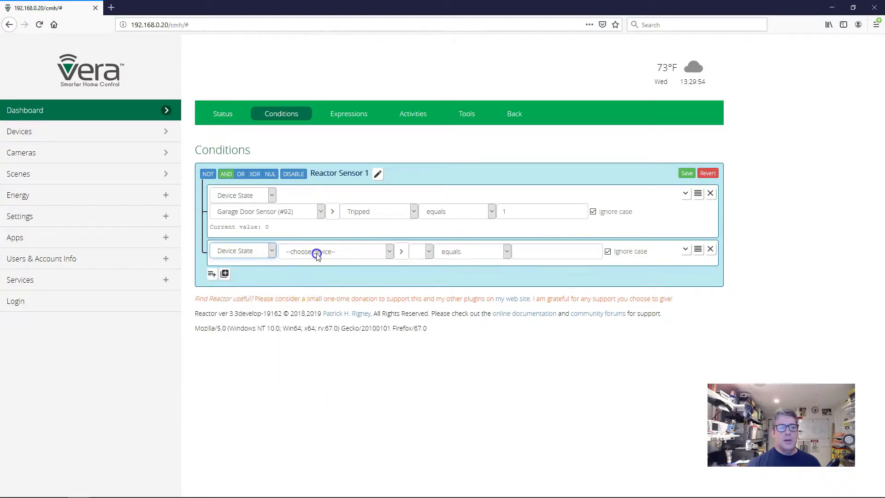
click(316, 254)
scroll(339, 322, down, 5)
scroll(336, 365, down, 2)
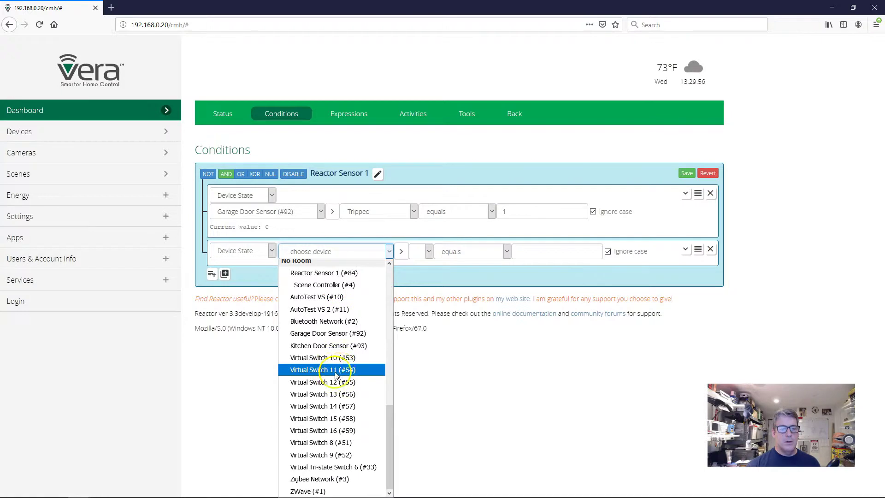
click(336, 345)
click(331, 267)
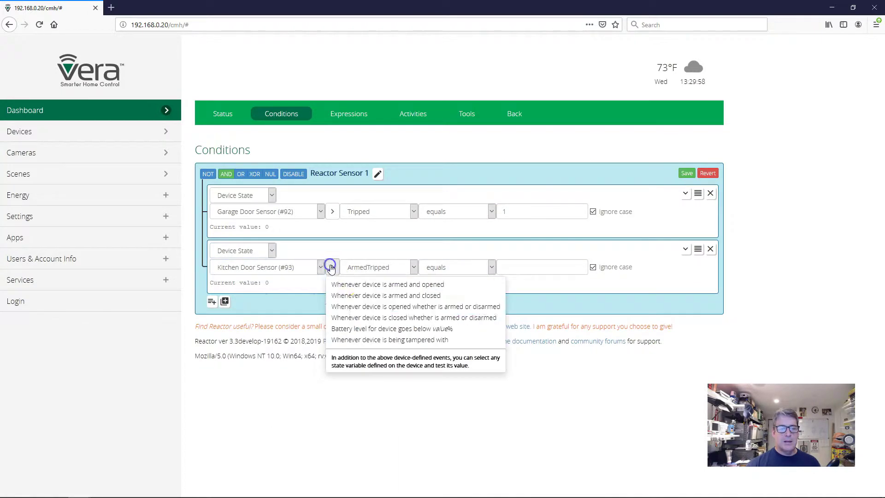
click(363, 306)
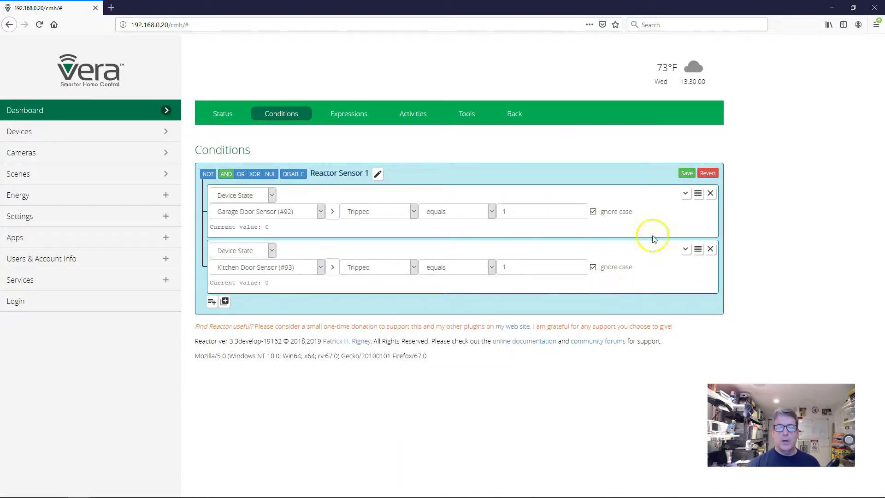
click(685, 173)
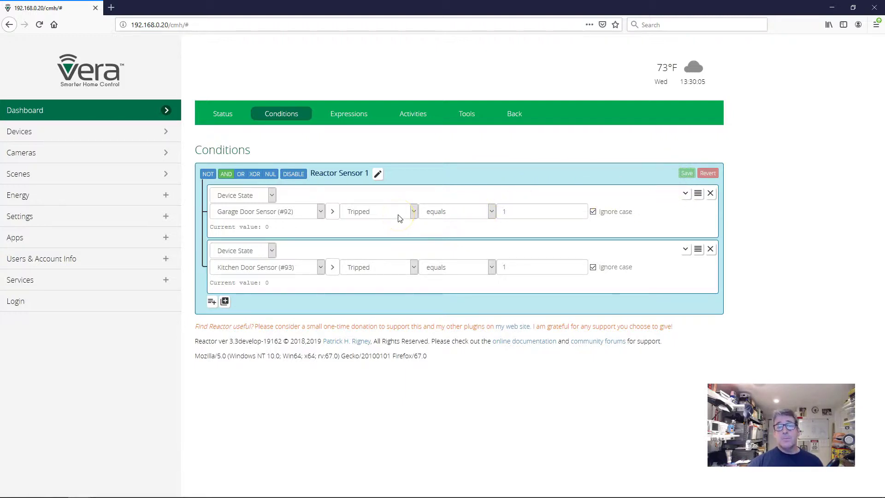
Restrict the Kitchen Door Sensor condition to occur only after the Garage Door Sensor (#92) Tripped condition, and save the change.
click(435, 236)
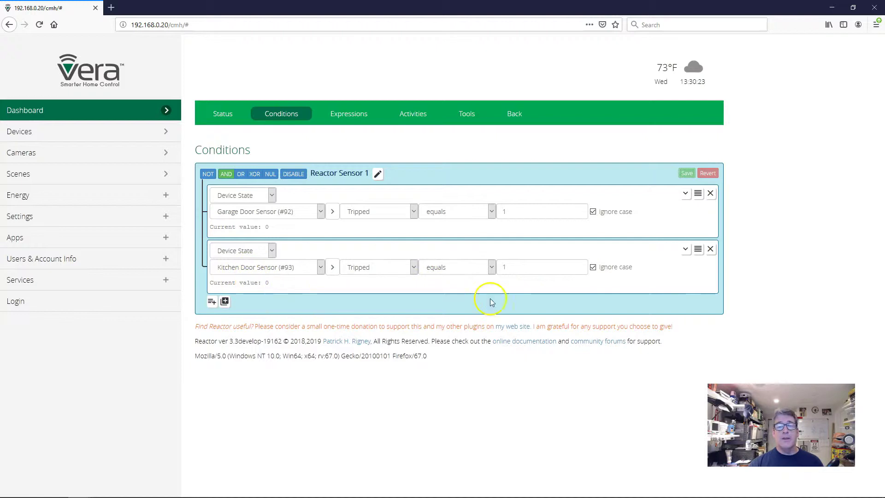
click(686, 249)
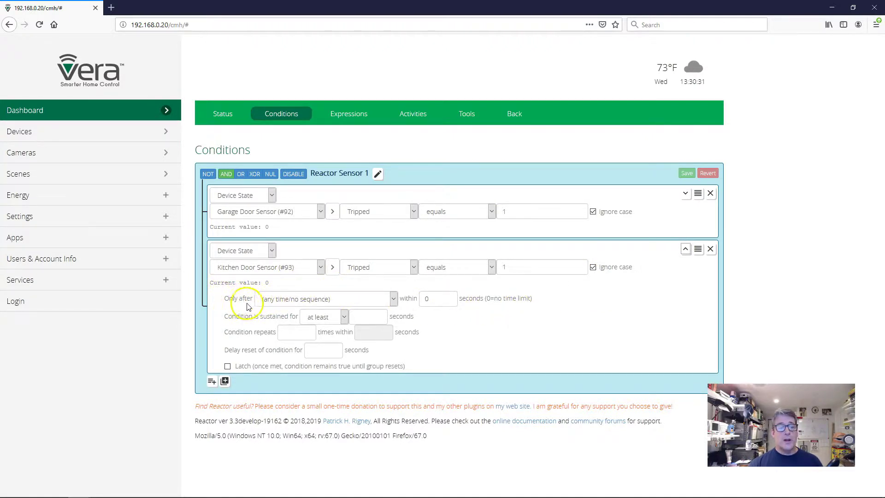
click(271, 304)
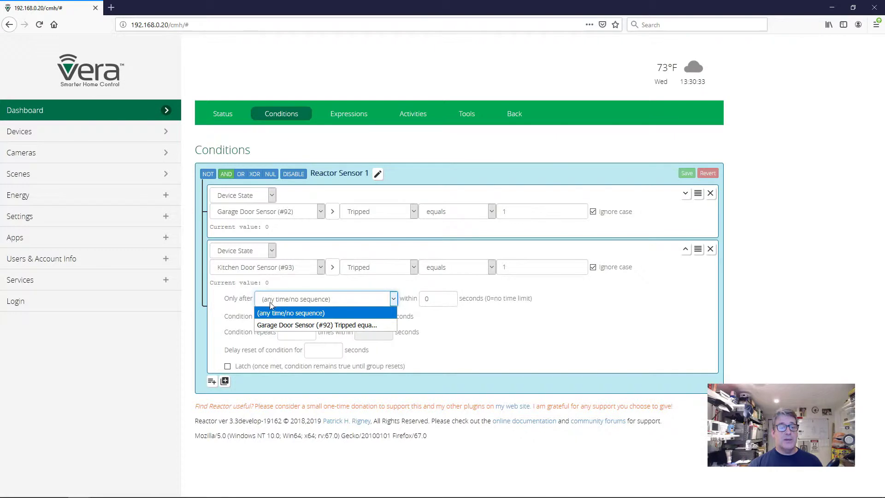
click(293, 325)
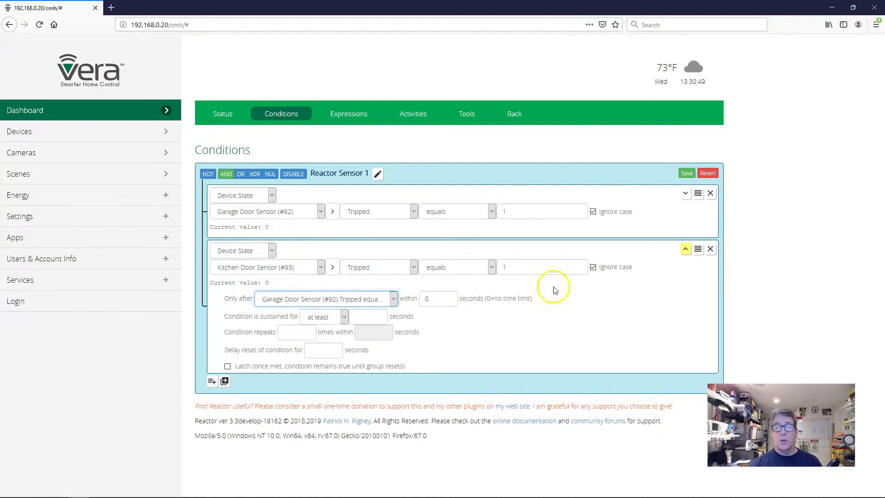
click(686, 175)
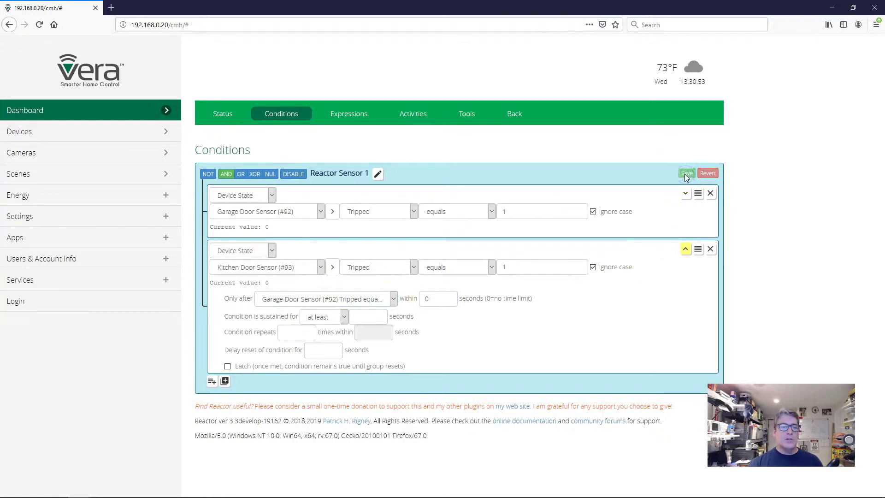
Examine Reactor Sensor 1's status, checking the Kitchen Door Sensor condition's current value, its true/false state and its sequence restriction.
click(224, 115)
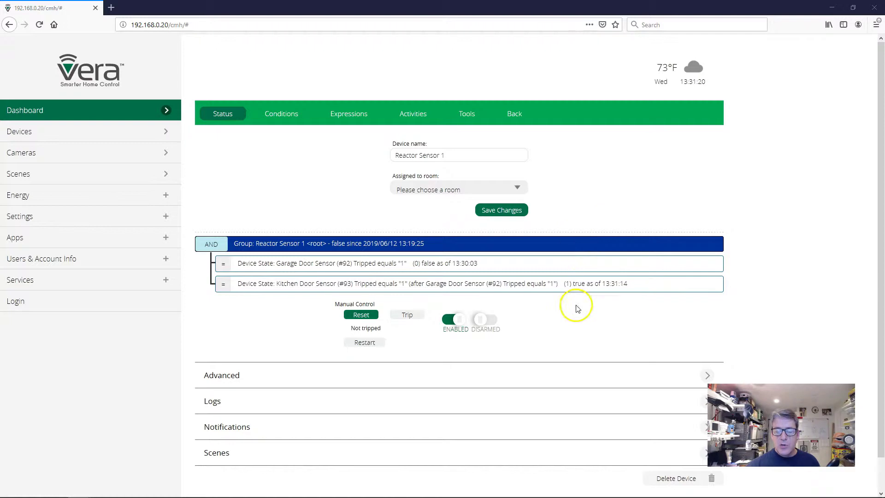
double_click(566, 283)
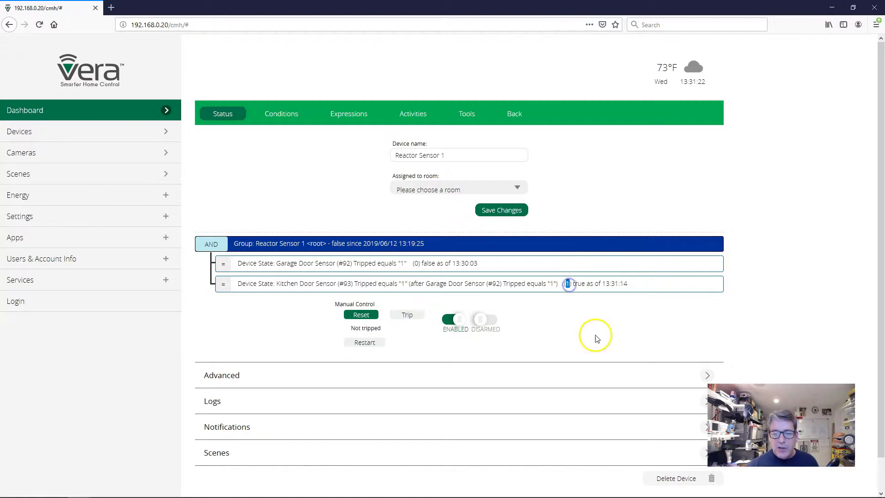
click(579, 284)
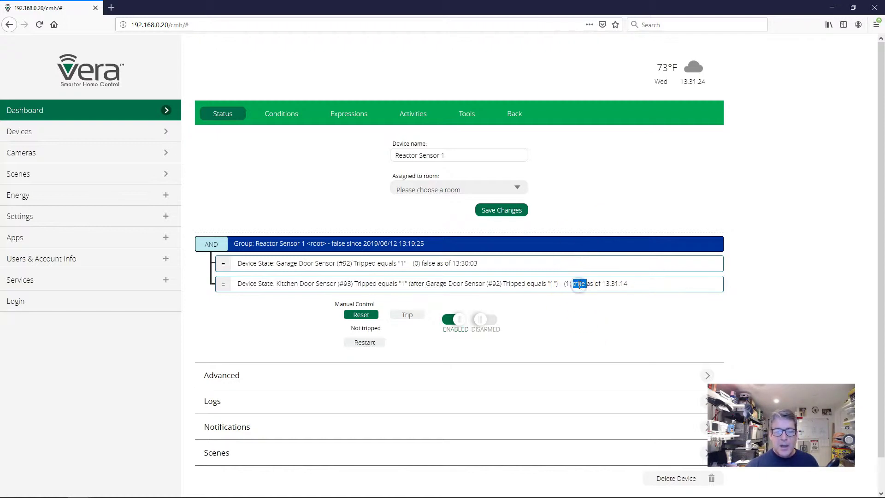
drag(353, 284, 412, 283)
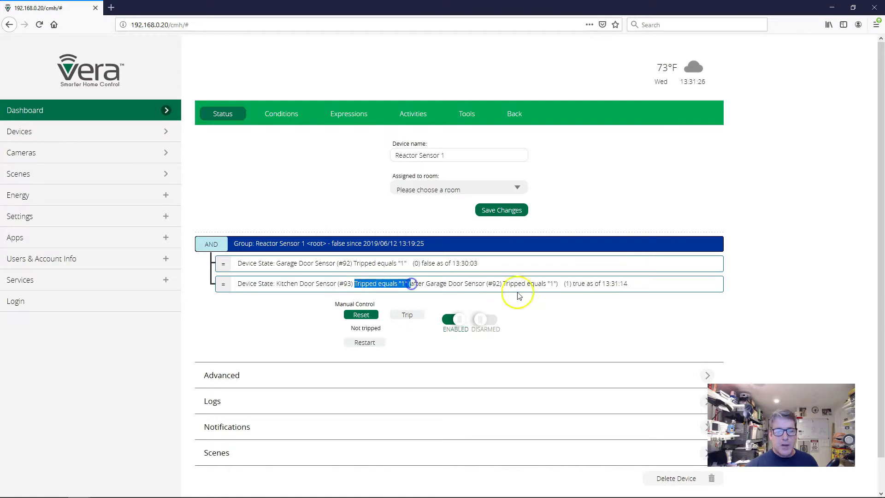
click(573, 284)
drag(640, 283, 236, 286)
click(244, 295)
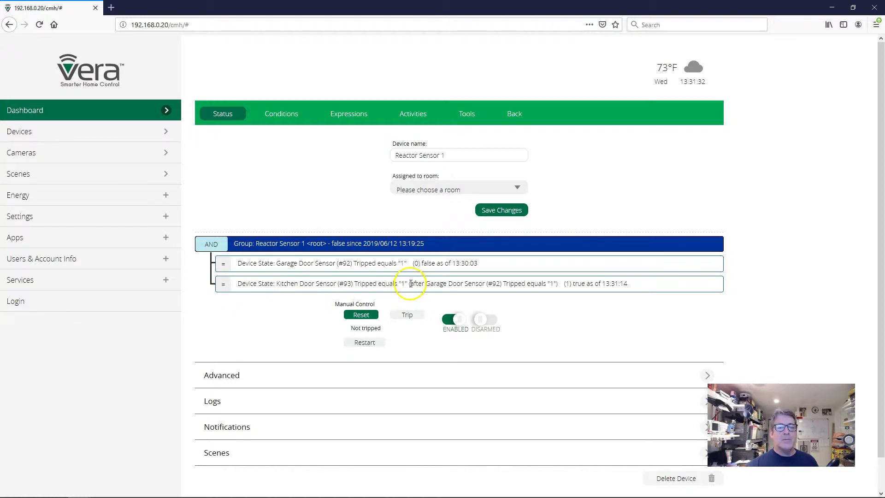
drag(410, 283, 546, 283)
click(565, 308)
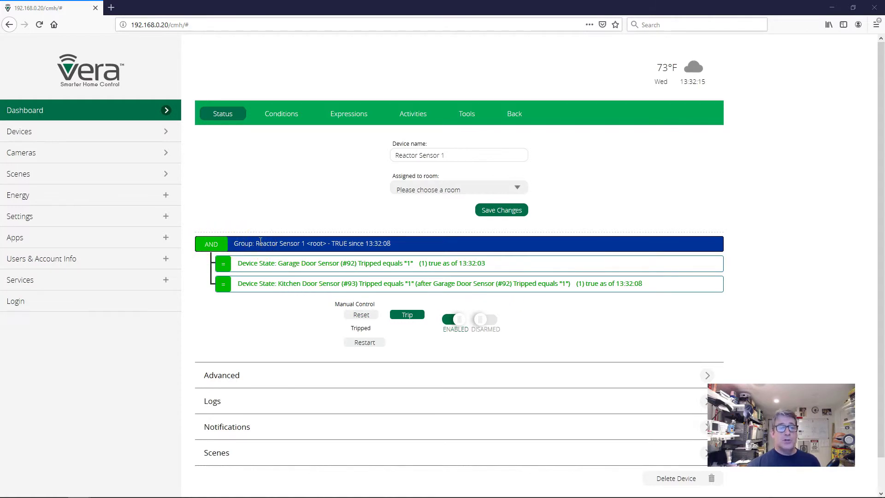
Return to Reactor Sensor 1's conditions and open the sequence and timing options of the Kitchen Door Sensor condition.
click(273, 115)
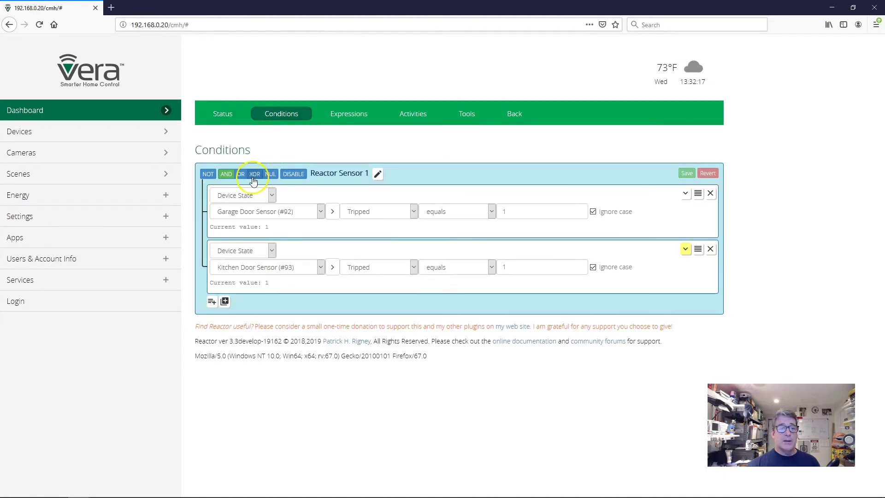
click(687, 249)
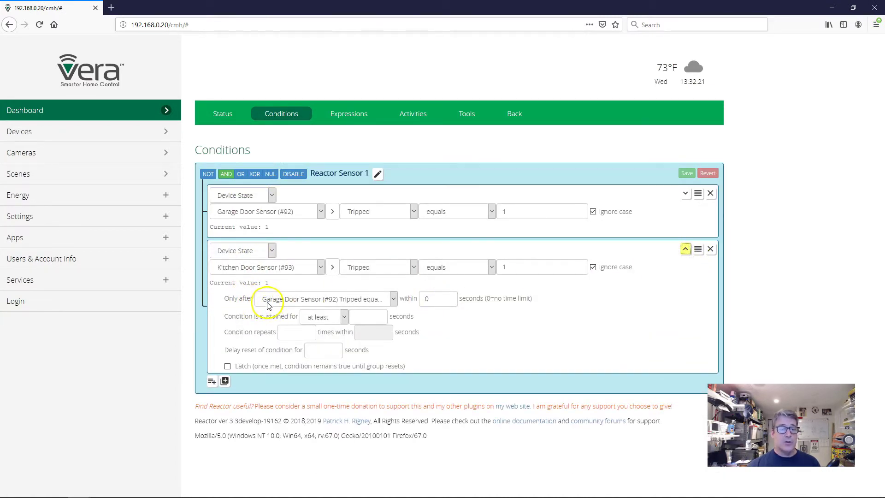